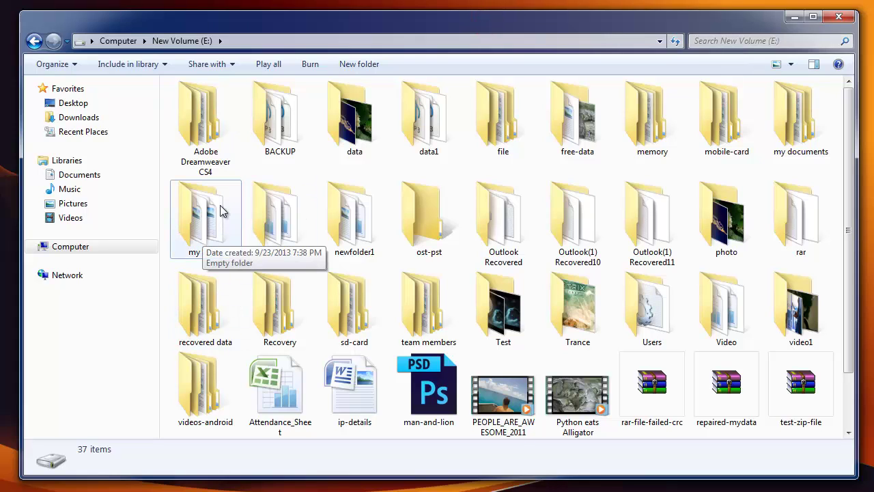
Step: Open "my folder" on New Volume (E:) to check whether its files are missing
{"action": "double_click", "coordinate": [201, 222]}
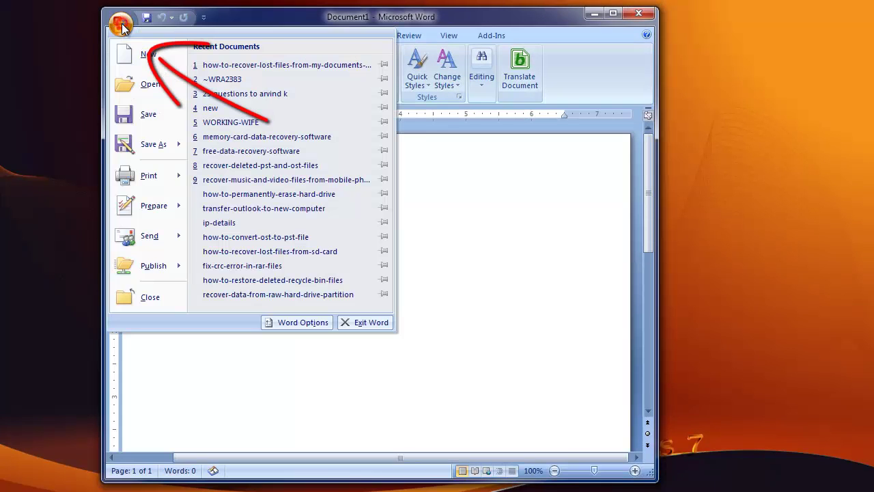
Step: Copy the complete AutoRecover file location path from Word's save options
{"action": "left_click", "coordinate": [299, 322]}
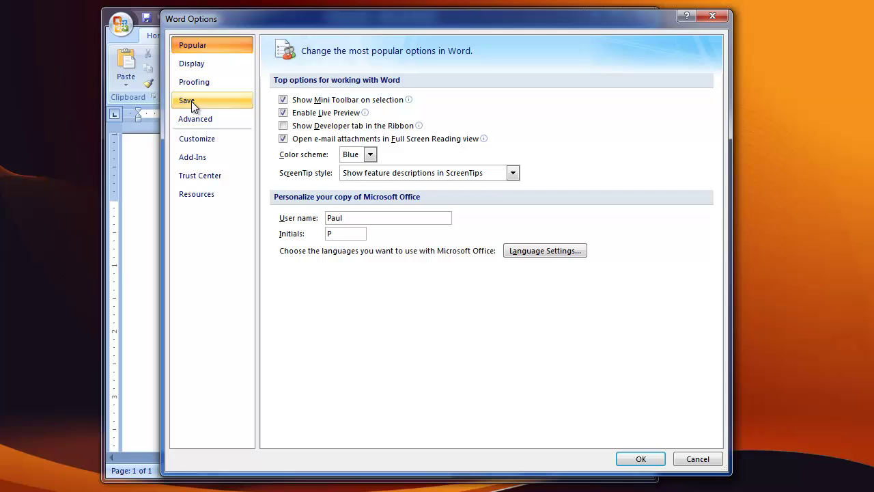
{"action": "left_click", "coordinate": [195, 101]}
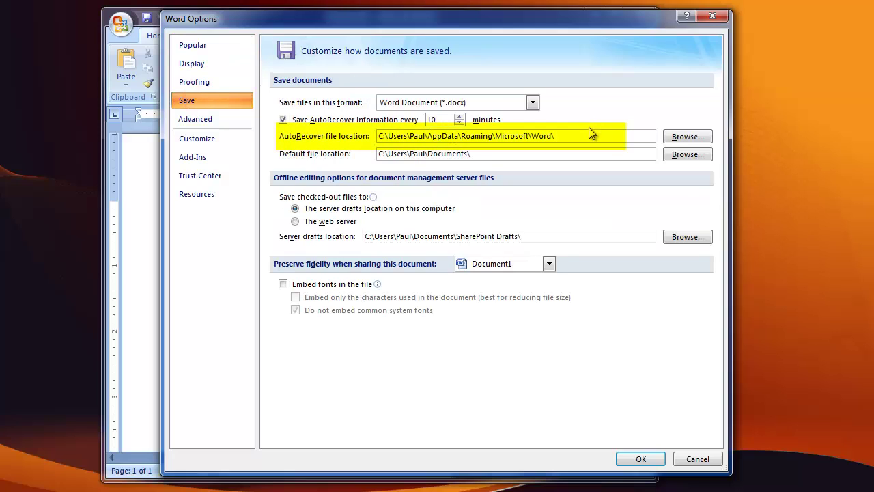
{"action": "left_click_drag", "start_coordinate": [586, 136], "coordinate": [372, 128]}
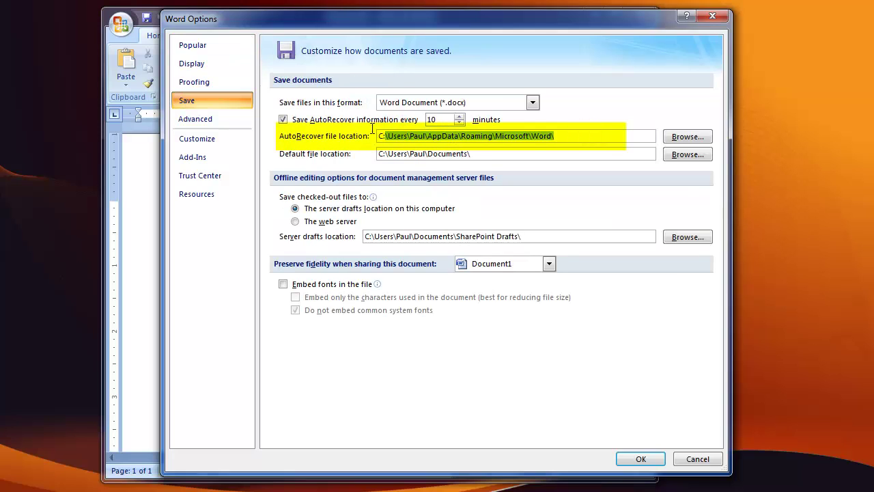
{"action": "right_click", "coordinate": [467, 134]}
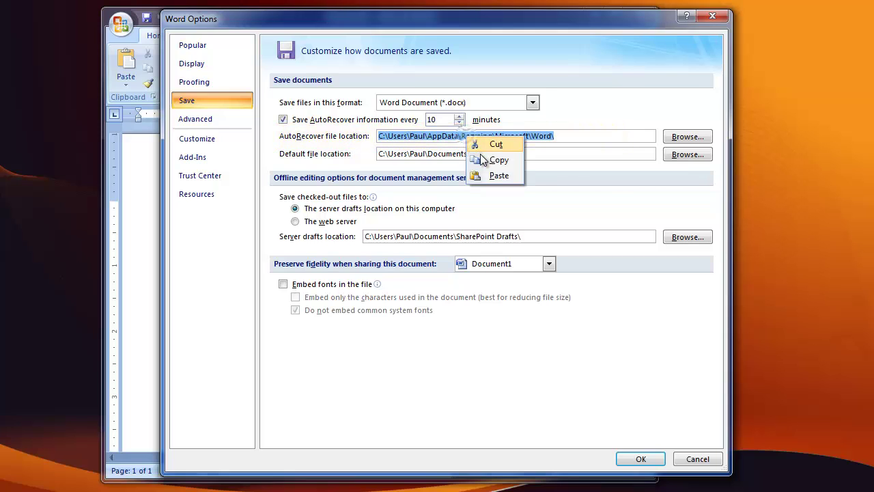
{"action": "left_click", "coordinate": [482, 156]}
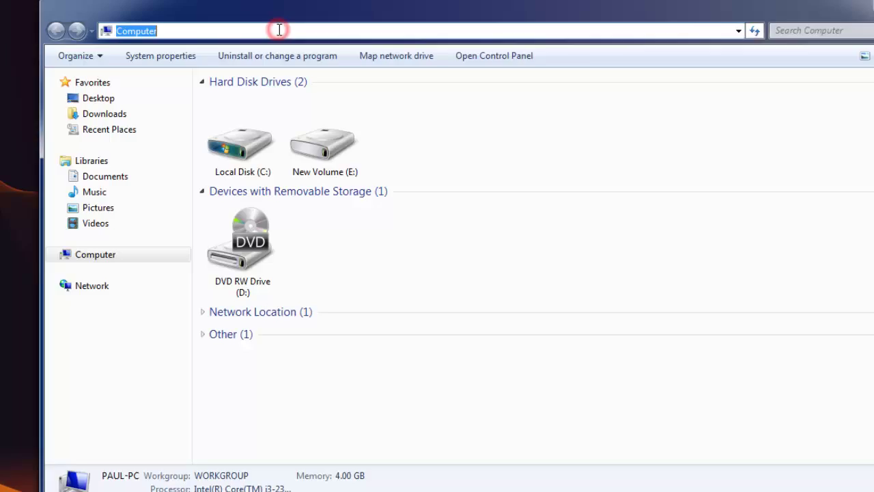
Step: Go to the copied AutoRecover path in Windows Explorer, check it for unsaved Word files, and close the window
{"action": "key", "text": "ctrl+v"}
{"action": "key", "text": "Return"}
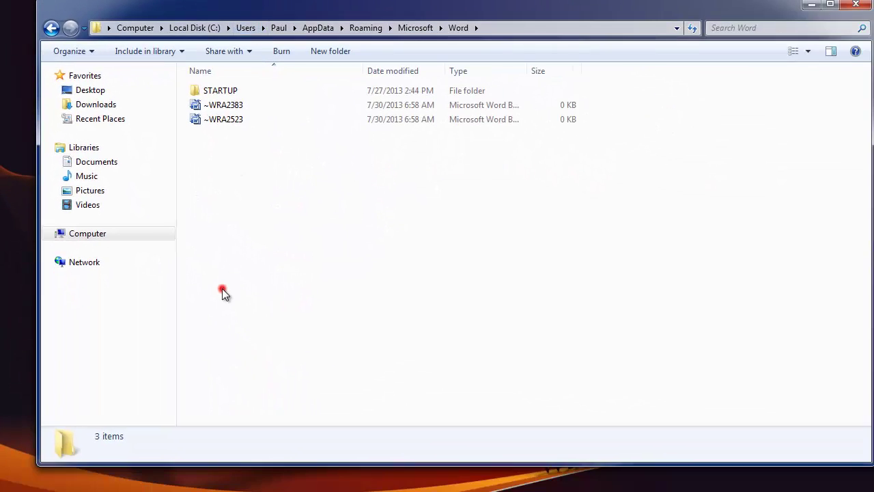
{"action": "left_click", "coordinate": [222, 143]}
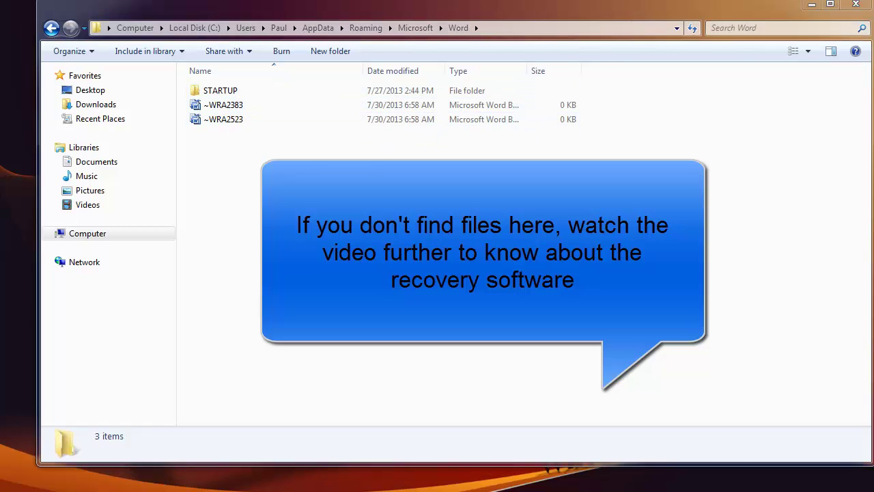
{"action": "left_click_drag", "start_coordinate": [743, 10], "coordinate": [725, 23]}
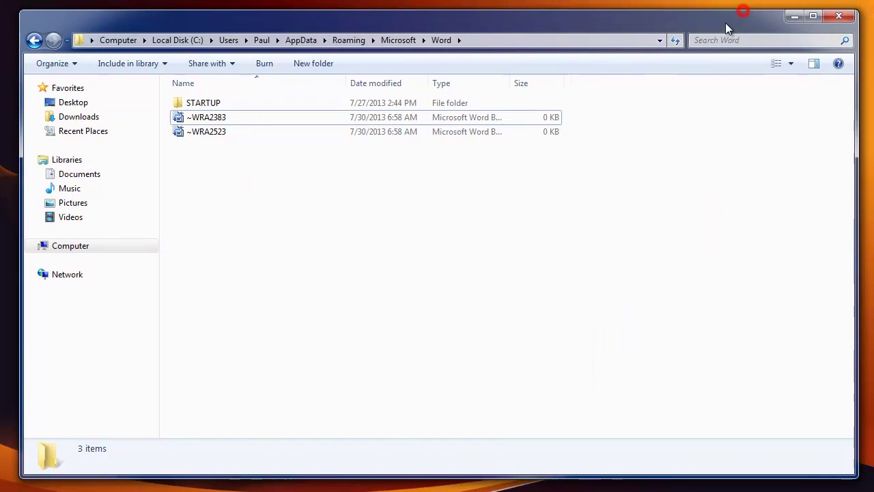
{"action": "left_click", "coordinate": [840, 15]}
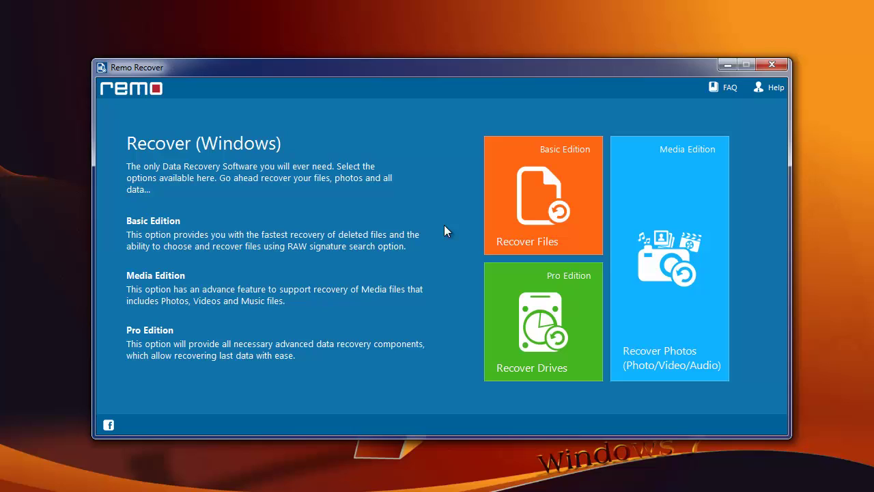
Step: In Remo Recover, set up a Recover Lost Files session under Recover Files for the New Volume - E: partition
{"action": "left_click", "coordinate": [539, 200]}
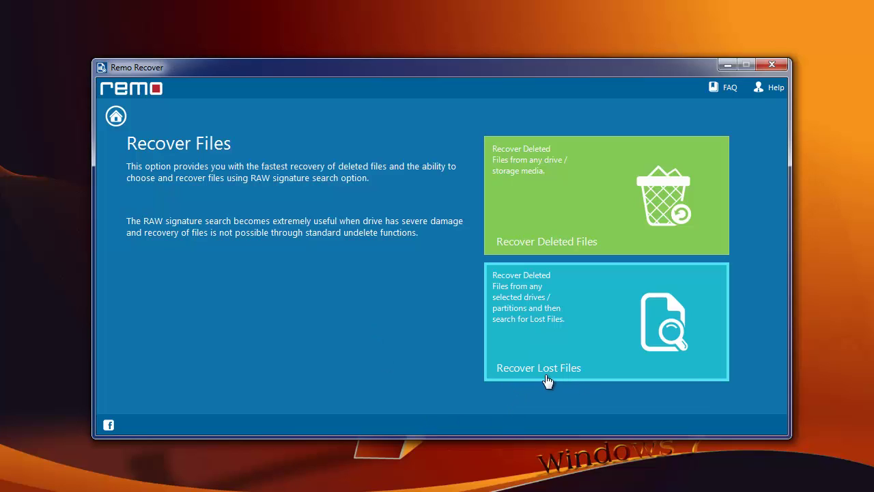
{"action": "left_click", "coordinate": [609, 337]}
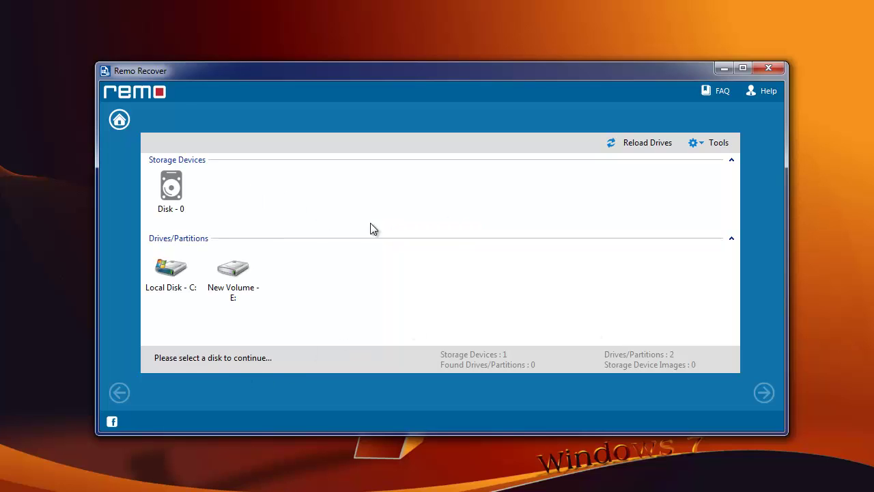
{"action": "left_click", "coordinate": [231, 292]}
{"action": "left_click", "coordinate": [764, 394]}
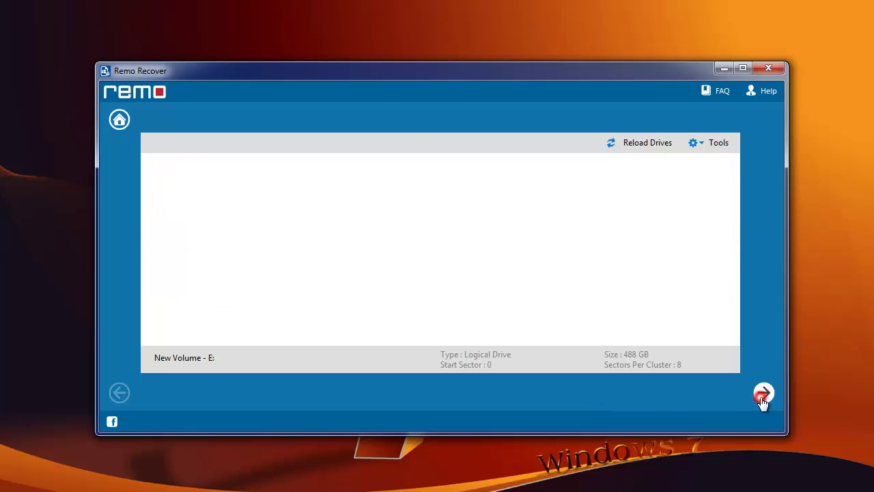
{"action": "left_click", "coordinate": [571, 328]}
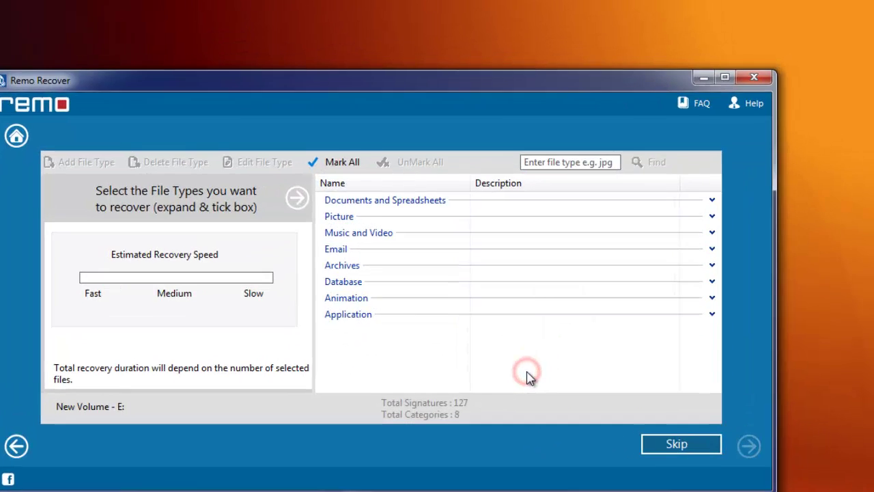
Step: Find the docx file type, mark the MS-Word 2007 & 2010 signature, and proceed with the scan
{"action": "left_click", "coordinate": [567, 162]}
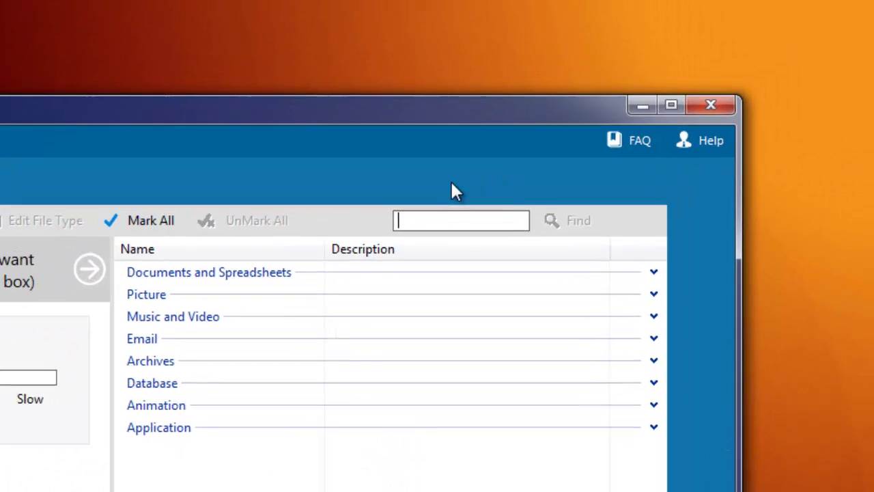
{"action": "type", "text": "doc"}
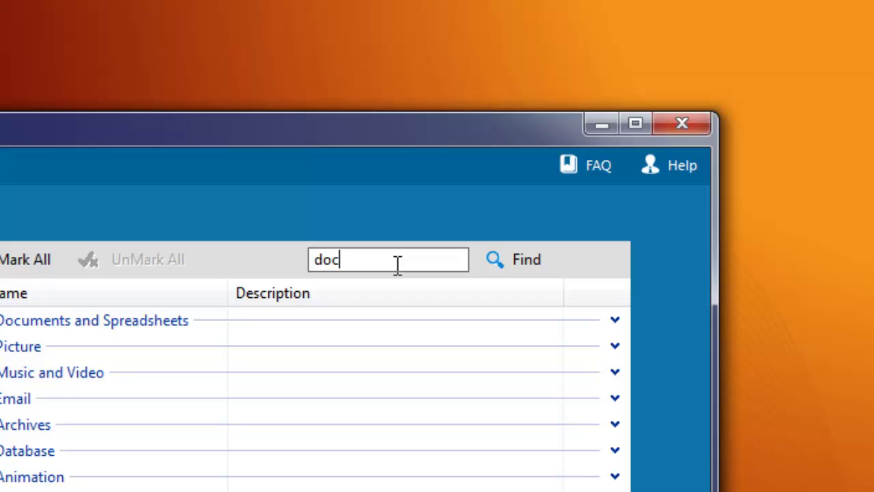
{"action": "type", "text": "x"}
{"action": "left_click", "coordinate": [521, 261]}
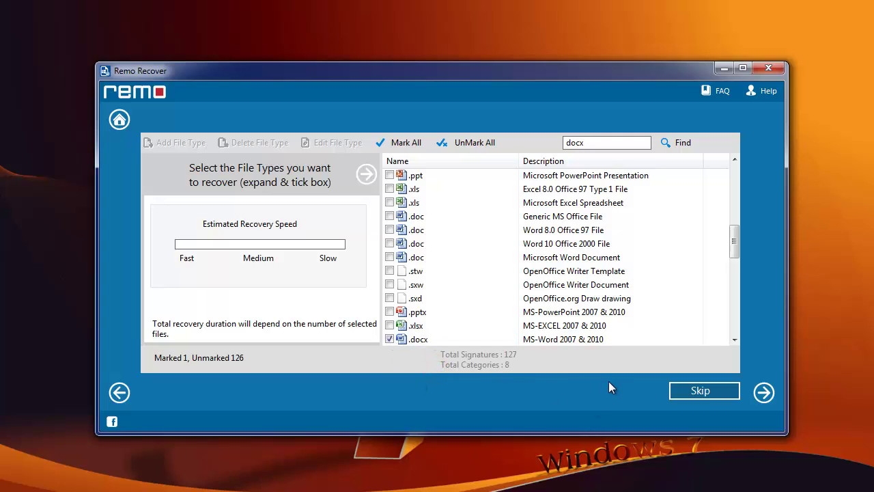
{"action": "left_click", "coordinate": [764, 392]}
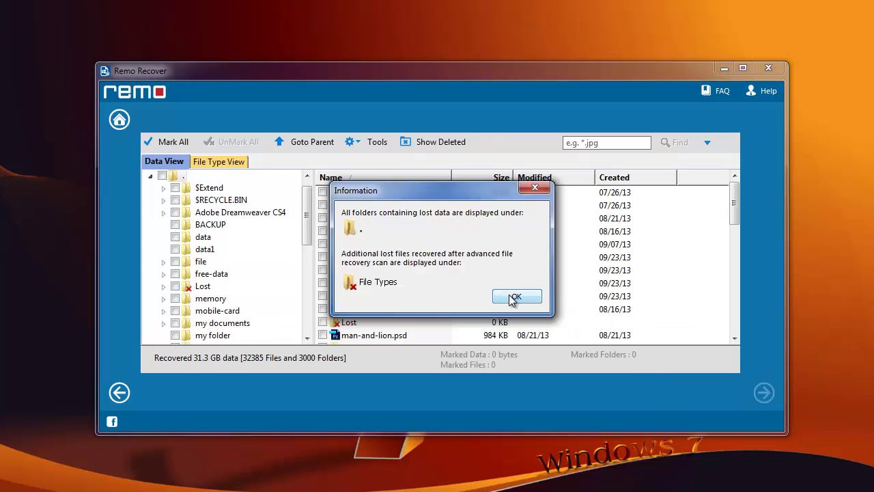
Step: Dismiss the information message, open "my folder" in the recovered data, mark its three Word documents, and continue to the save options
{"action": "left_click", "coordinate": [513, 298]}
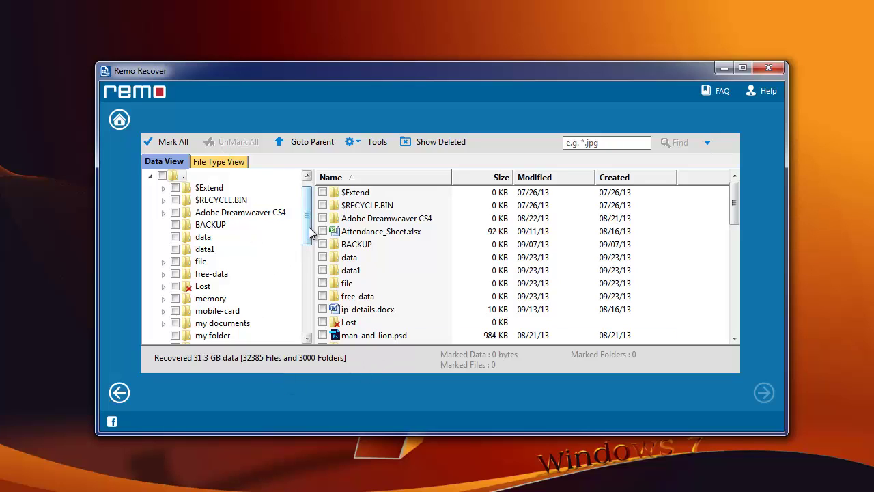
{"action": "scroll", "coordinate": [309, 232], "scroll_direction": "down", "scroll_amount": 2}
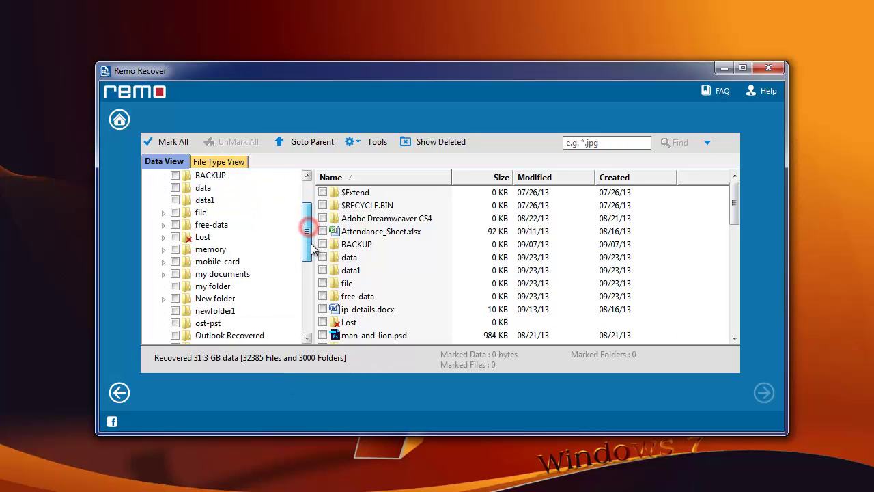
{"action": "left_click", "coordinate": [213, 286]}
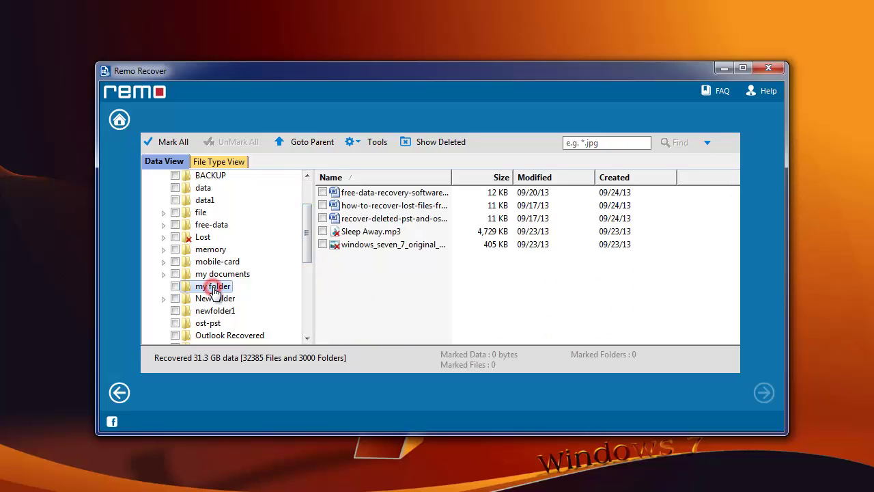
{"action": "left_click", "coordinate": [422, 333]}
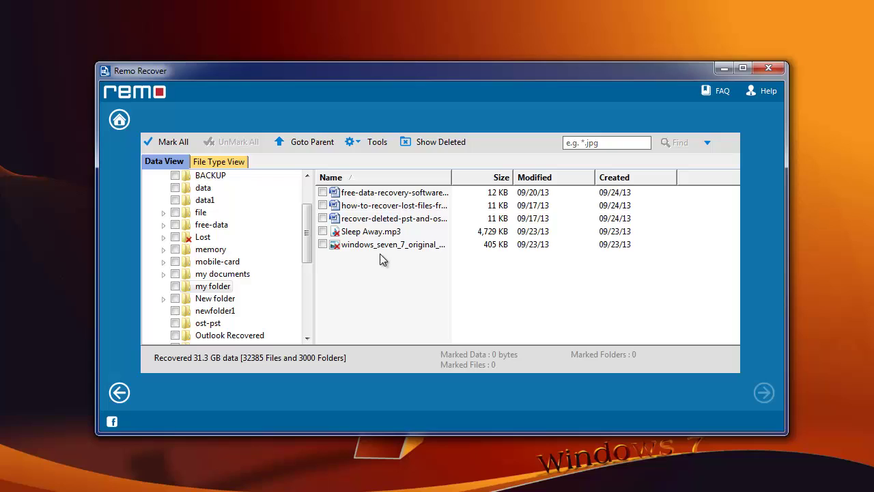
{"action": "left_click", "coordinate": [323, 193]}
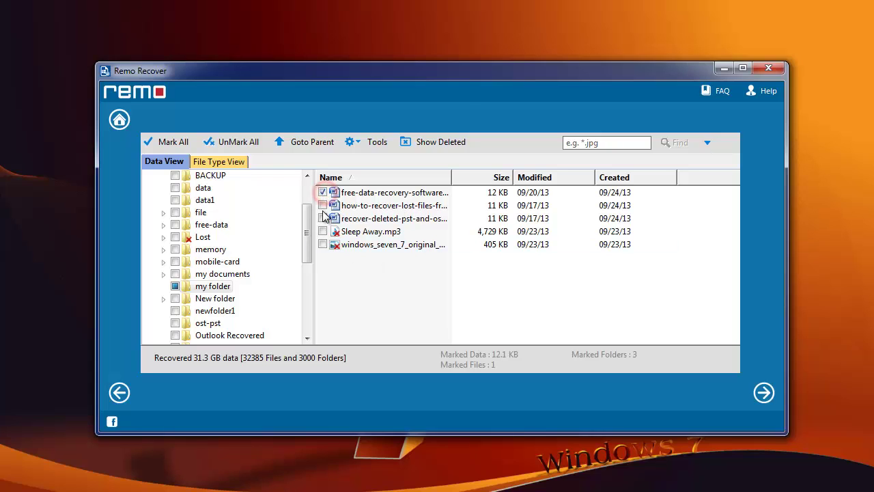
{"action": "left_click", "coordinate": [323, 205]}
{"action": "left_click", "coordinate": [322, 218]}
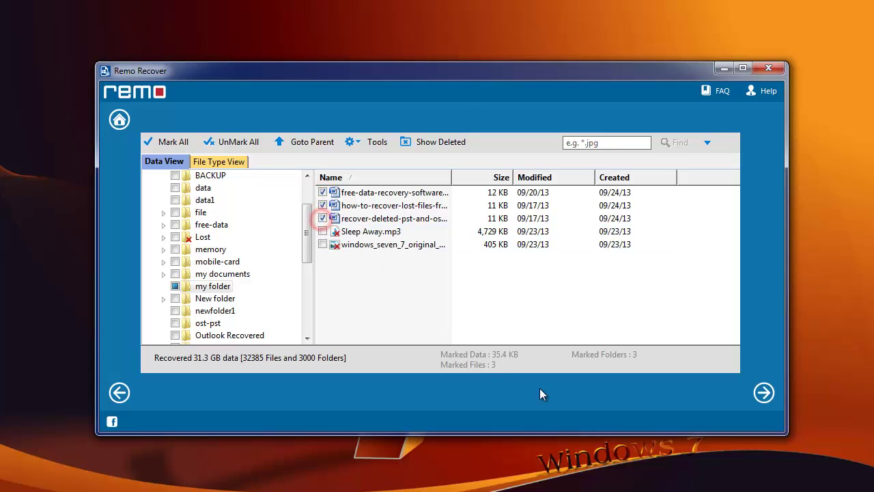
{"action": "left_click", "coordinate": [764, 392]}
Step: Set Local Disk (C:) as the output folder and save the marked files there
{"action": "left_click", "coordinate": [362, 190]}
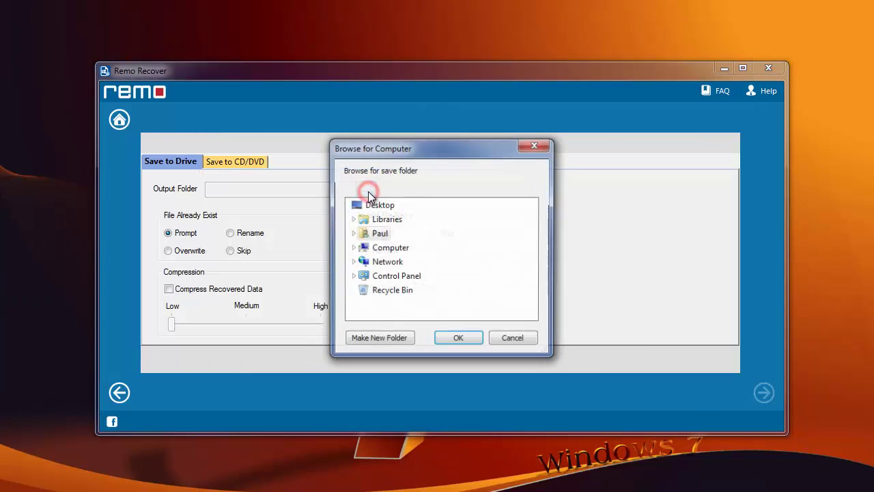
{"action": "left_click", "coordinate": [354, 248]}
{"action": "double_click", "coordinate": [393, 247]}
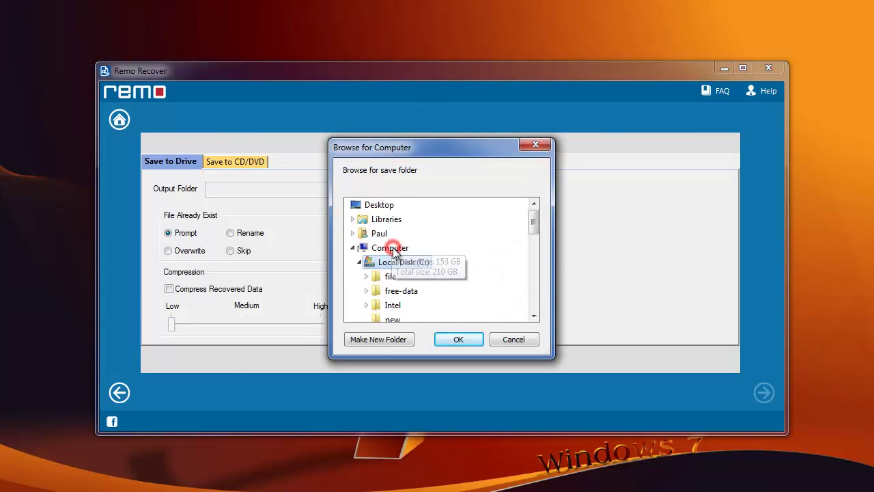
{"action": "left_click", "coordinate": [459, 341]}
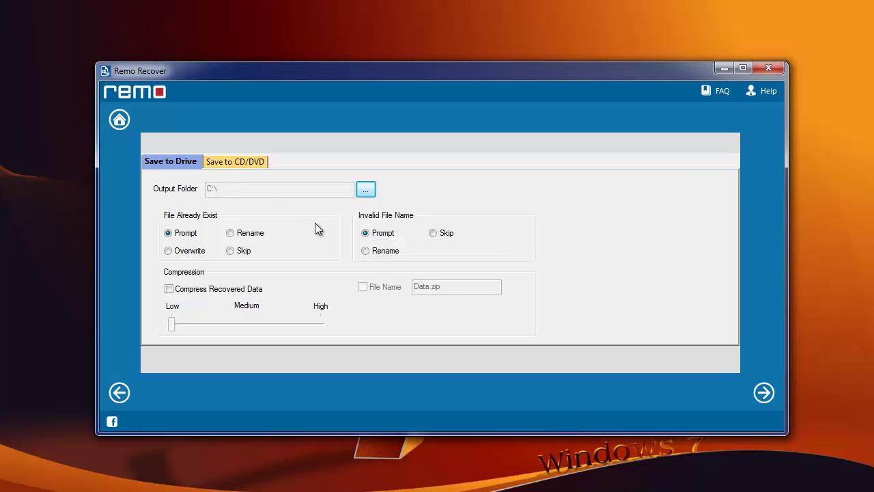
{"action": "left_click", "coordinate": [764, 393]}
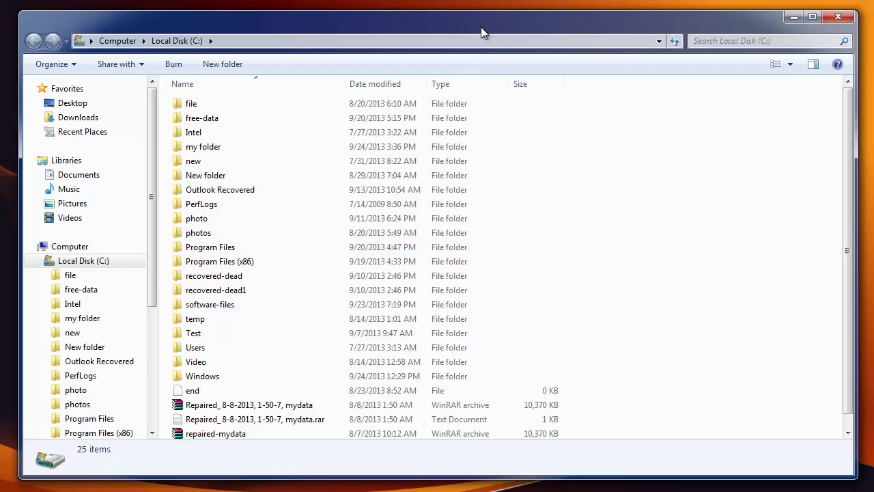
Step: Open "my folder" on Local Disk (C:) and check the recovered Word documents in it
{"action": "left_click_drag", "start_coordinate": [481, 27], "coordinate": [484, 25]}
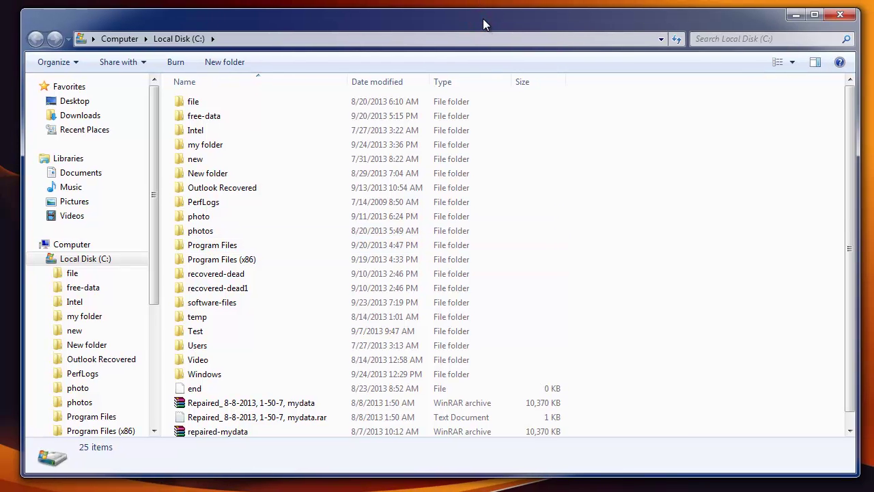
{"action": "left_click", "coordinate": [592, 292]}
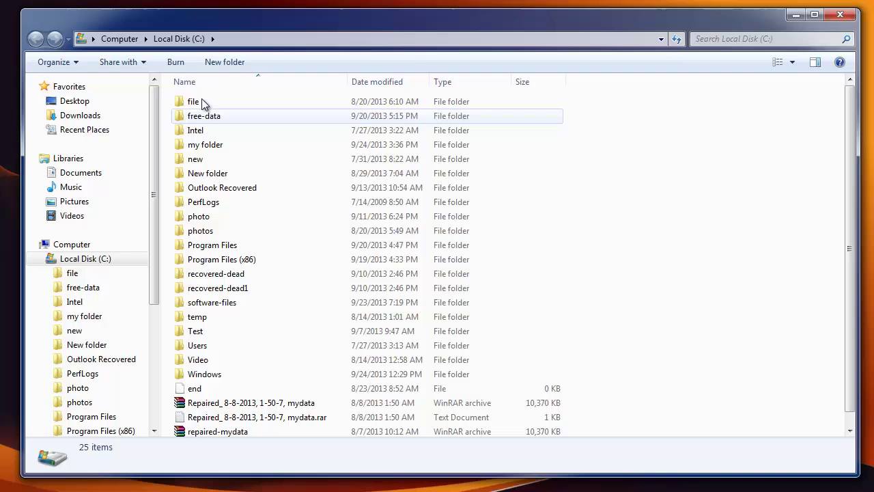
{"action": "left_click", "coordinate": [196, 144]}
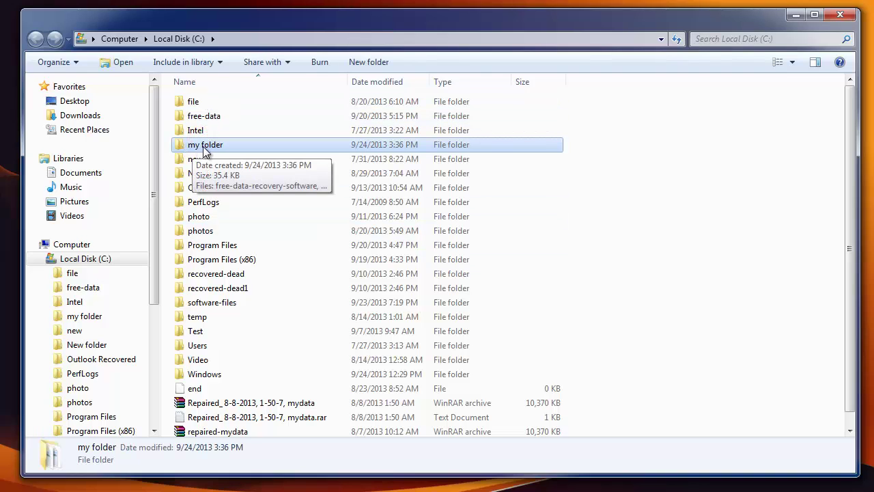
{"action": "double_click", "coordinate": [203, 146]}
{"action": "left_click_drag", "start_coordinate": [234, 173], "coordinate": [234, 97]}
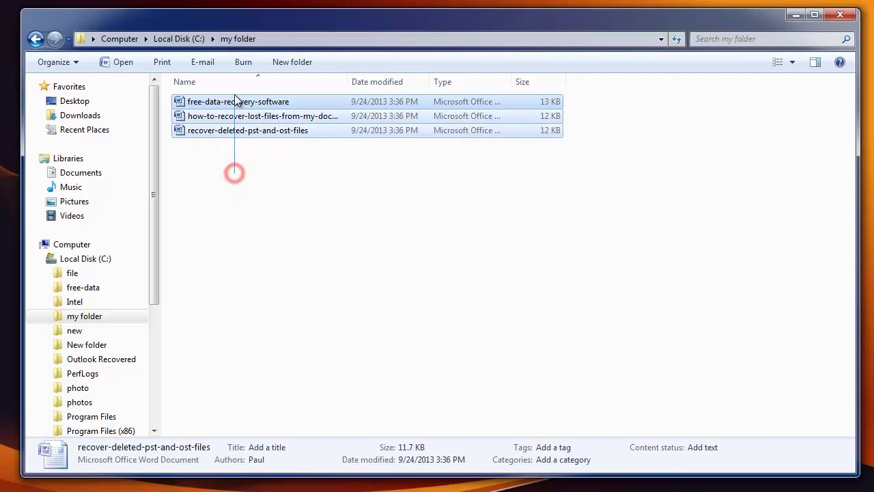
{"action": "left_click", "coordinate": [217, 244]}
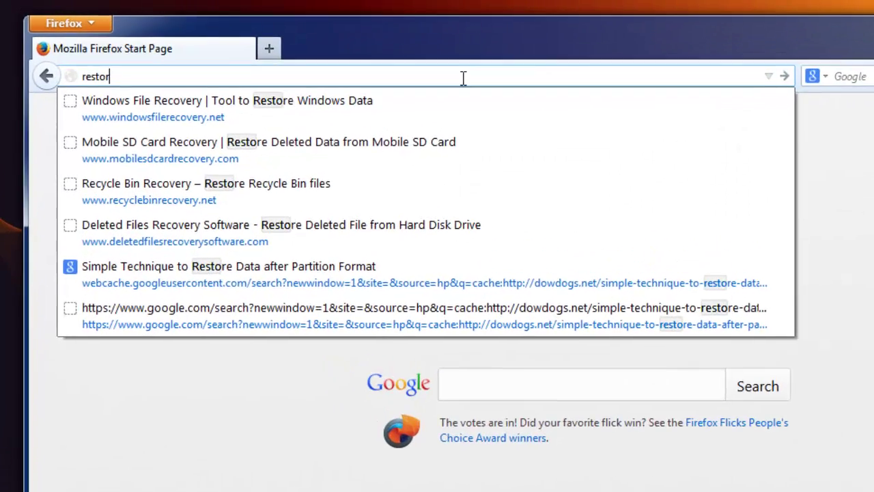
Step: Go to restorelostfiles.net and open its page on recovering lost Word files
{"action": "type", "text": "elo"}
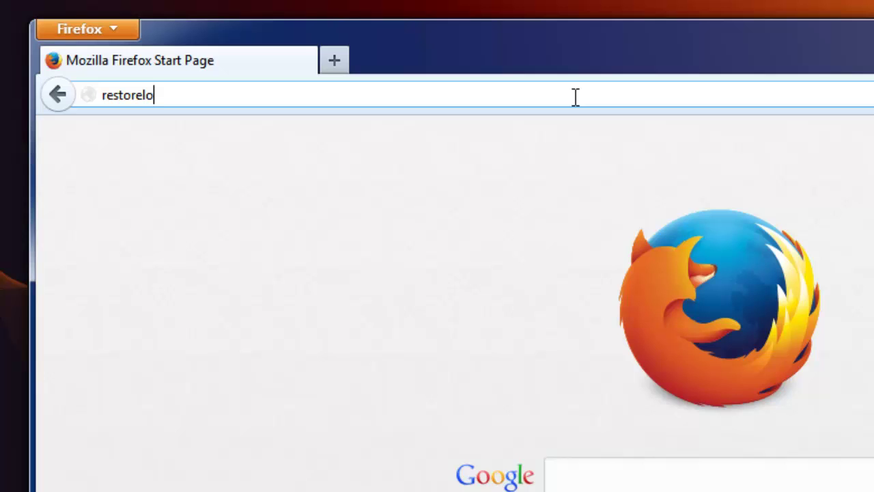
{"action": "type", "text": "stfiles.n"}
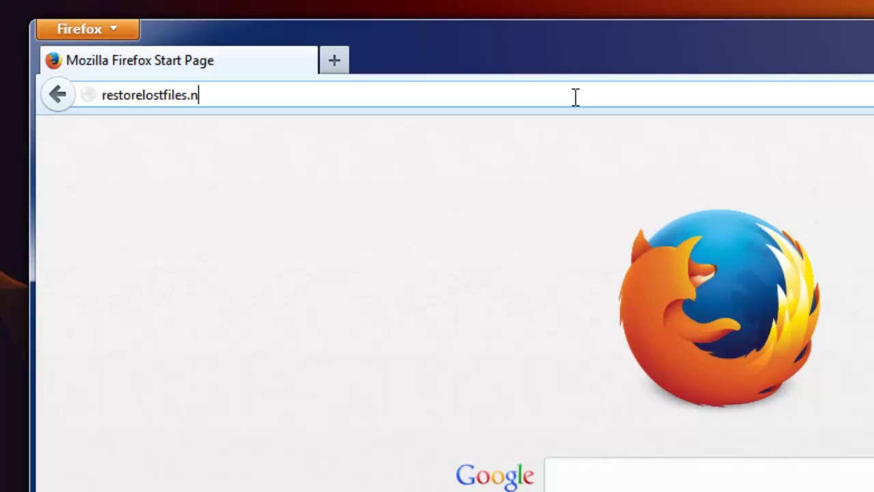
{"action": "type", "text": "et"}
{"action": "key", "text": "Return"}
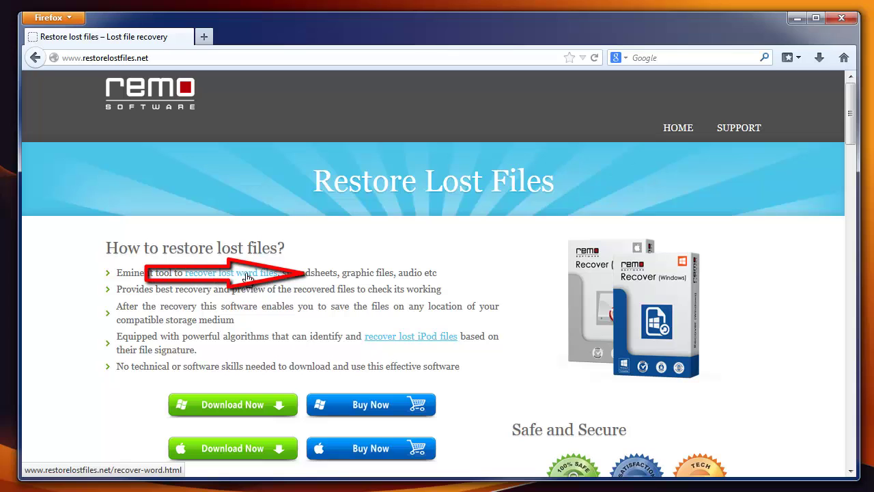
{"action": "left_click", "coordinate": [249, 274]}
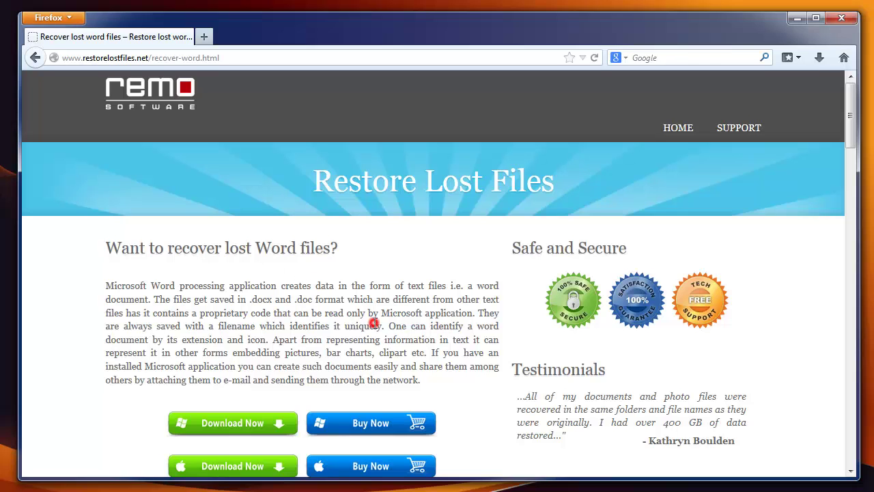
Step: Request the Windows download of the recovery software, restorelostfiles-windows.exe, from the Word recovery page and cancel saving the file
{"action": "scroll", "coordinate": [374, 323], "scroll_direction": "down", "scroll_amount": 10}
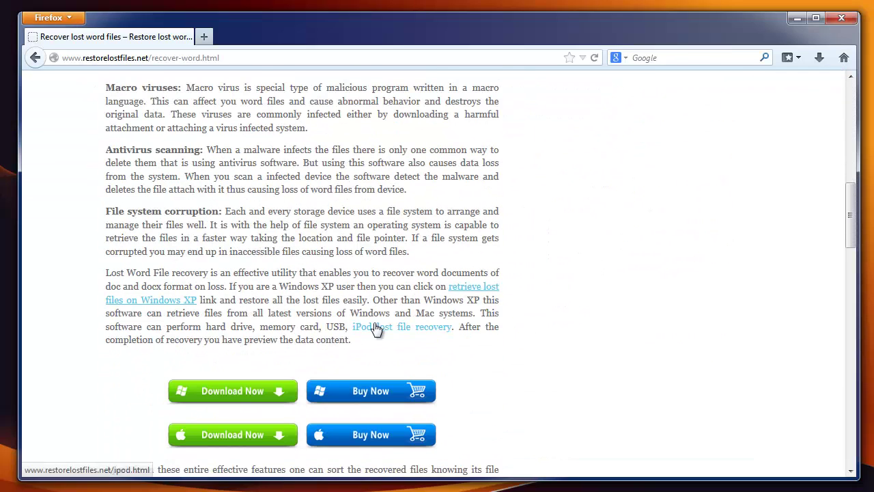
{"action": "scroll", "coordinate": [376, 329], "scroll_direction": "up", "scroll_amount": 1}
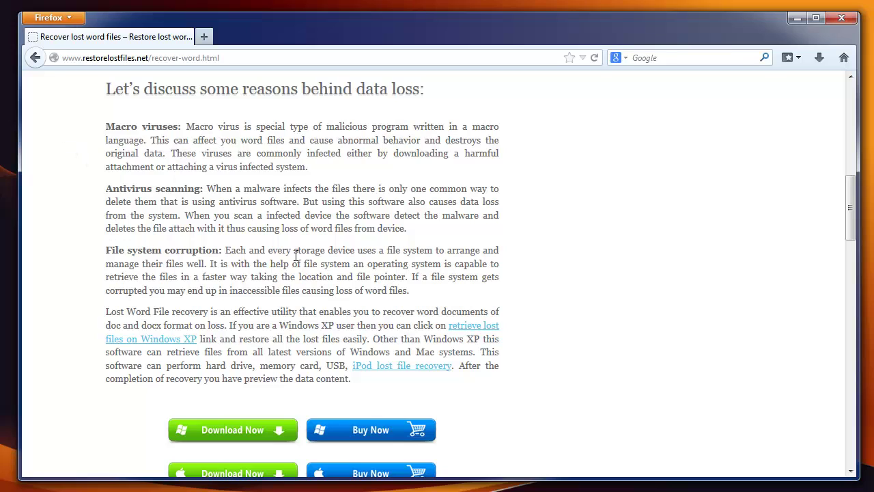
{"action": "left_click", "coordinate": [252, 429]}
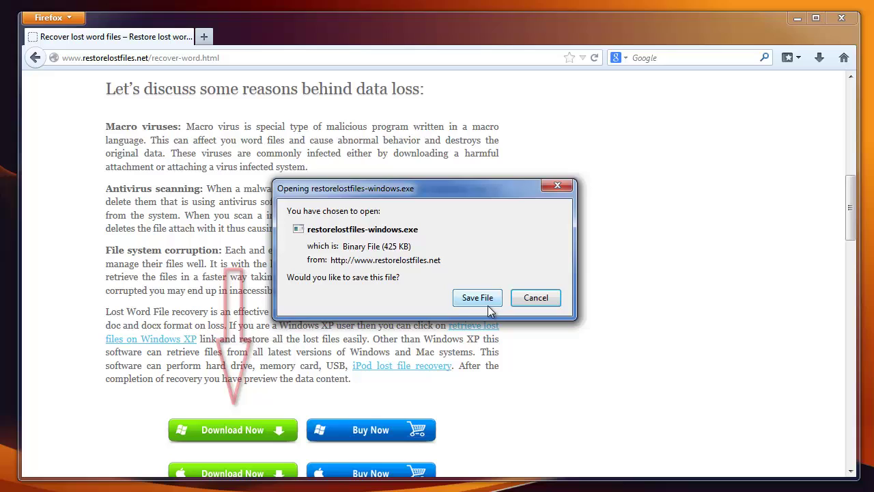
{"action": "left_click", "coordinate": [535, 301]}
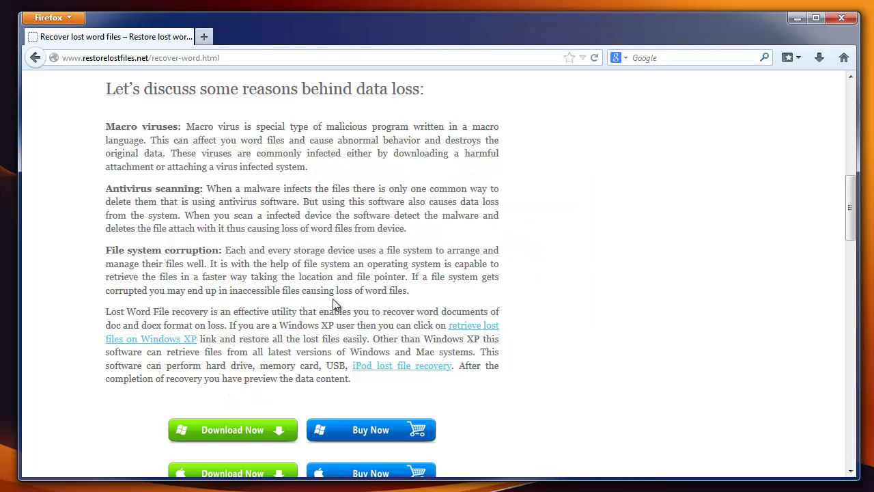